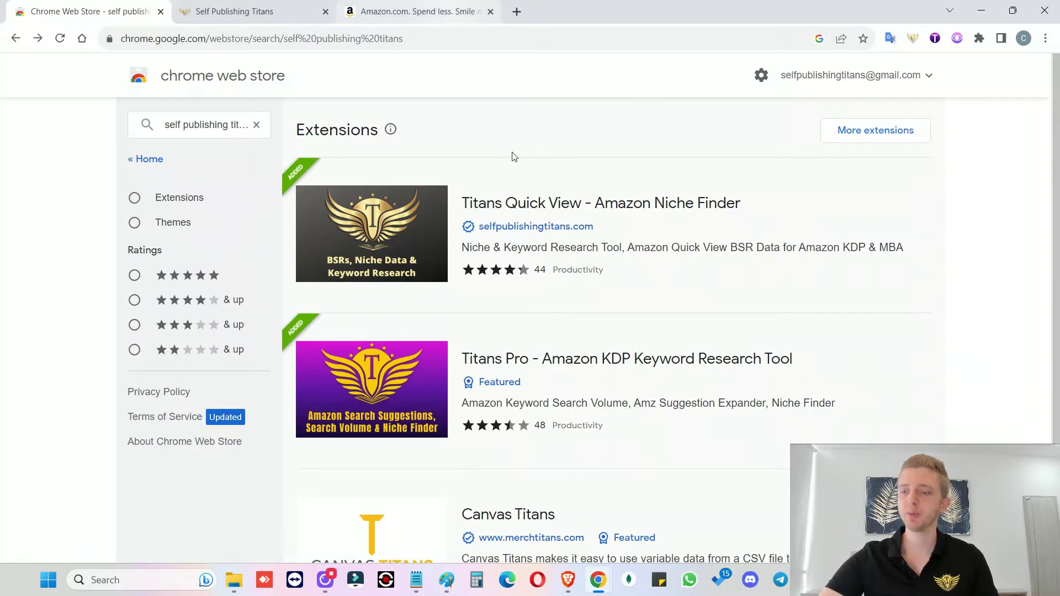
- Search Amazon for 'coloring books' and review the Titans Pro keyword table with volume, demand and opportunity
click(401, 6)
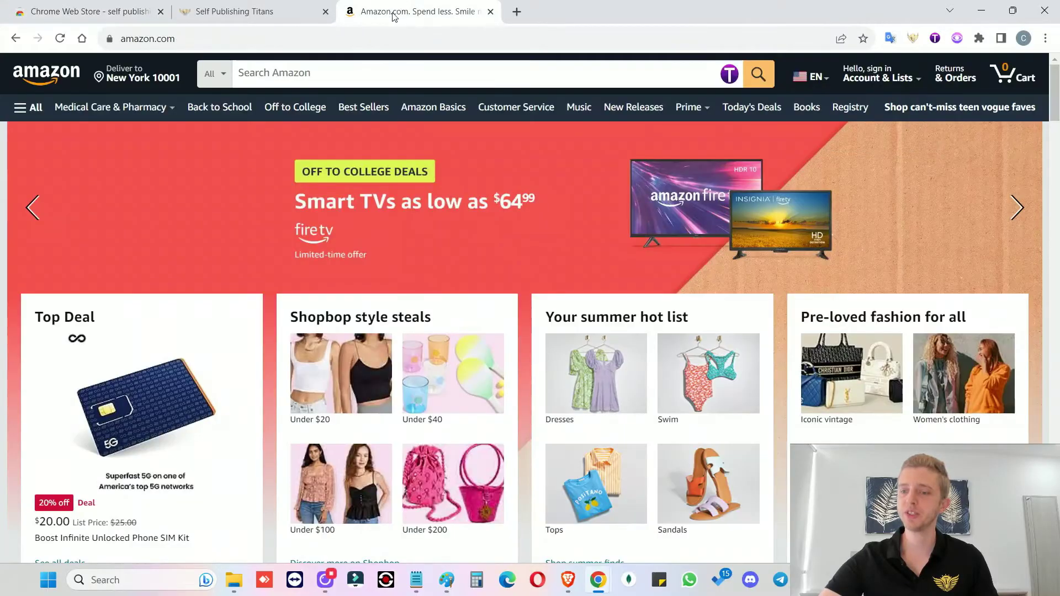
click(341, 73)
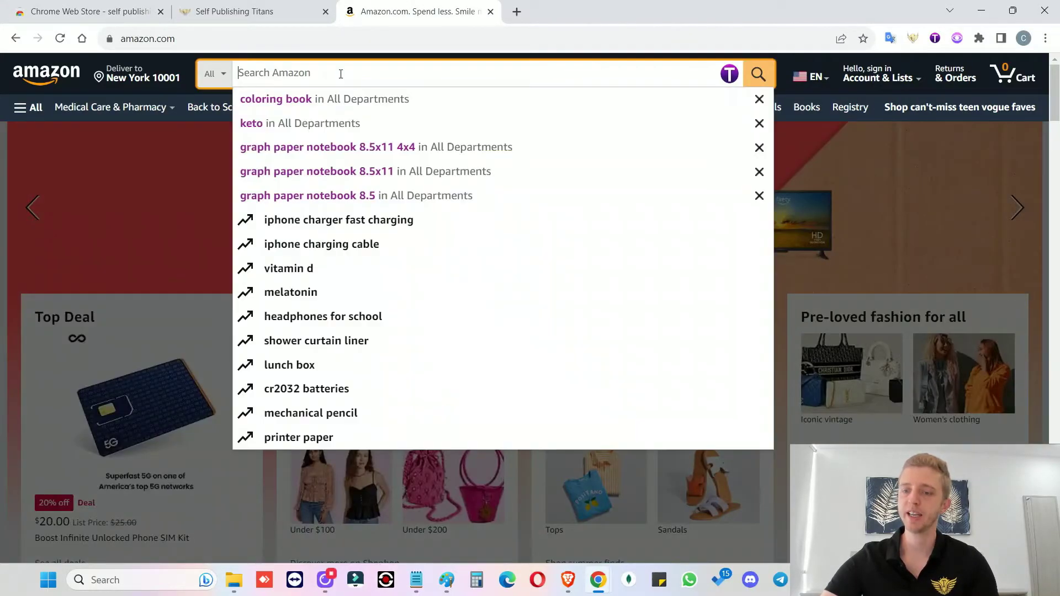
text(coloring books)
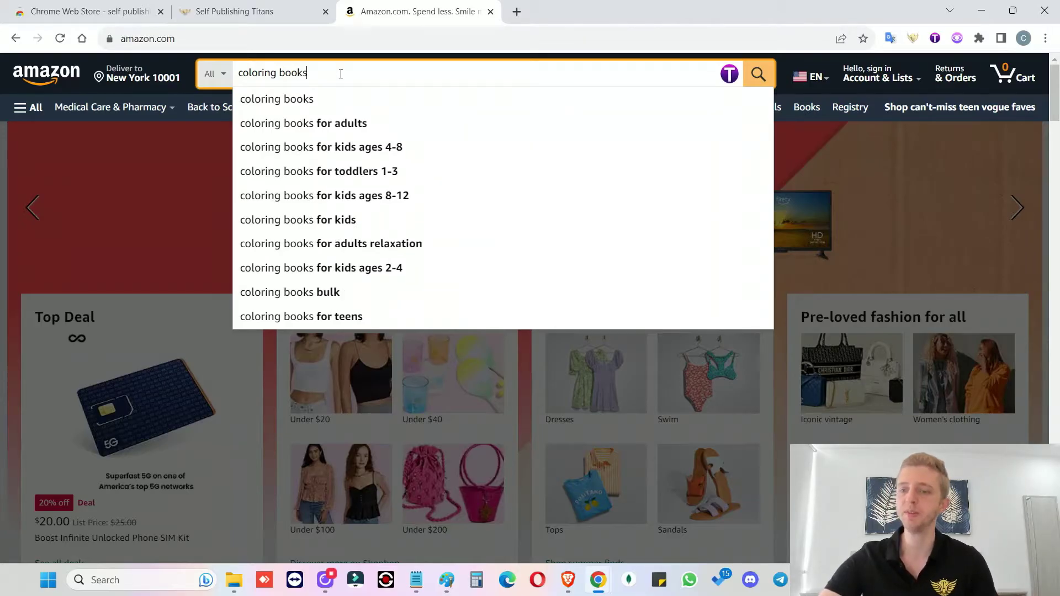
key(Return)
scroll(294, 110, down, 2)
scroll(294, 112, down, 5)
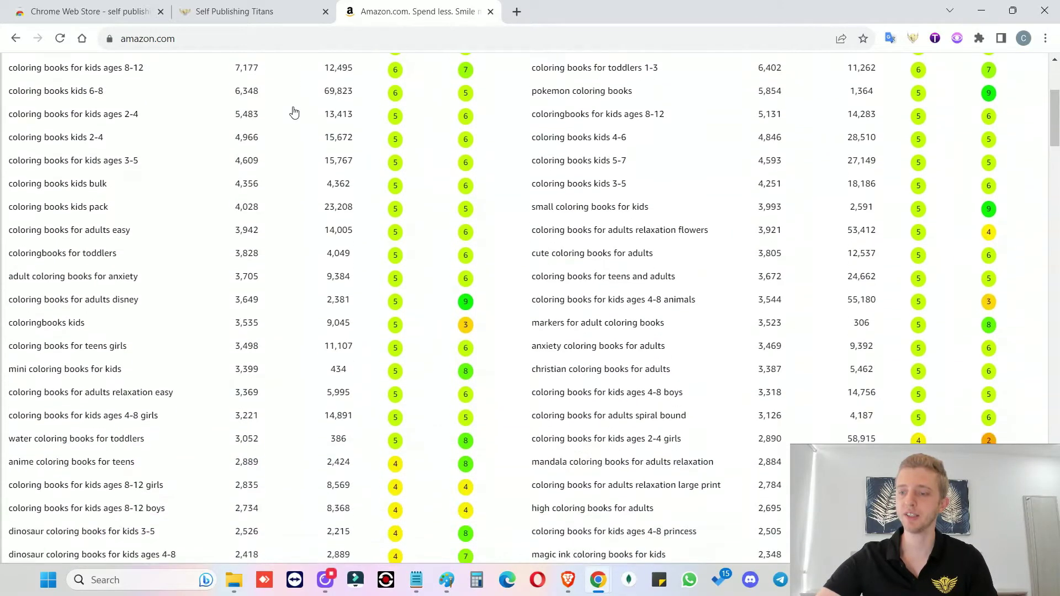
scroll(294, 112, down, 5)
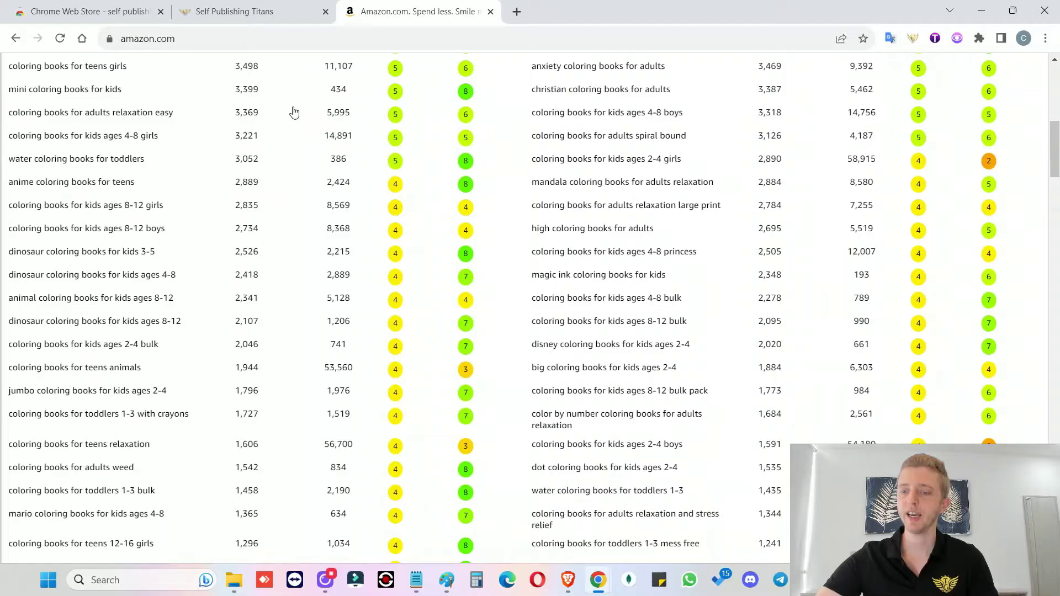
scroll(294, 113, down, 5)
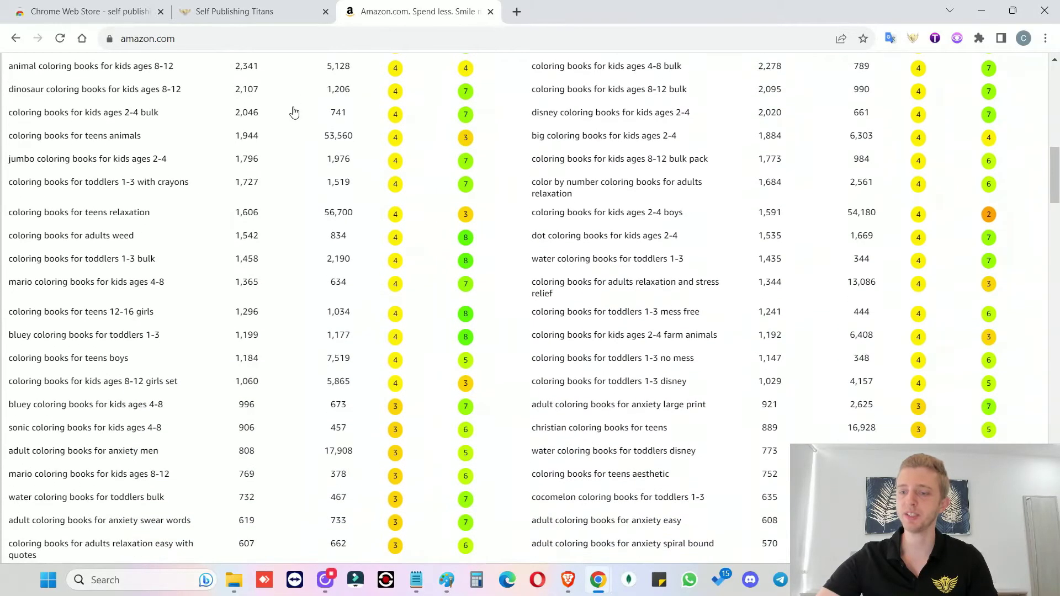
scroll(294, 112, down, 2)
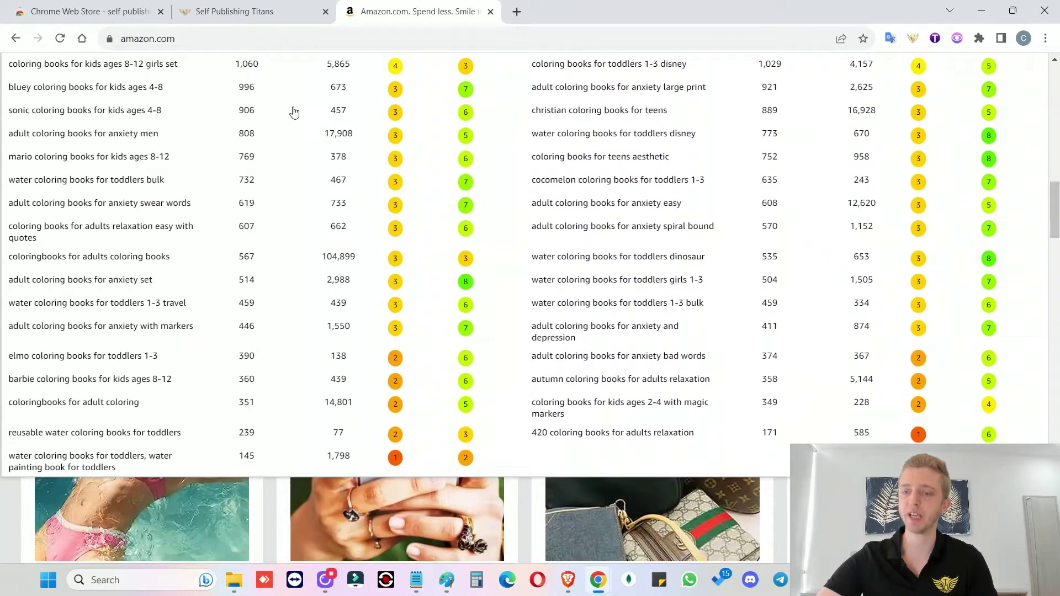
scroll(294, 112, up, 3)
scroll(294, 112, up, 18)
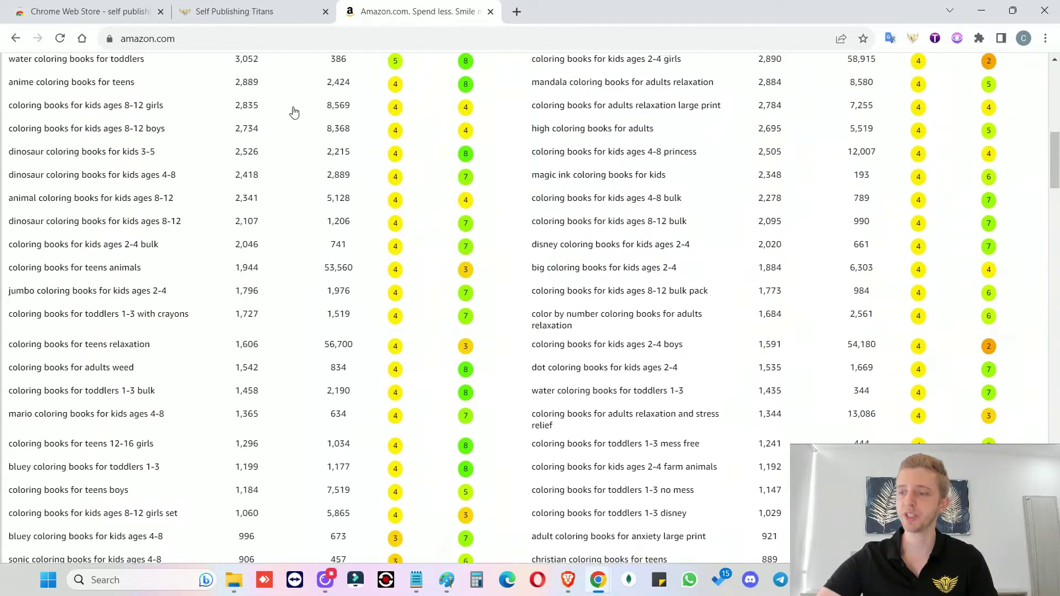
scroll(294, 112, up, 1)
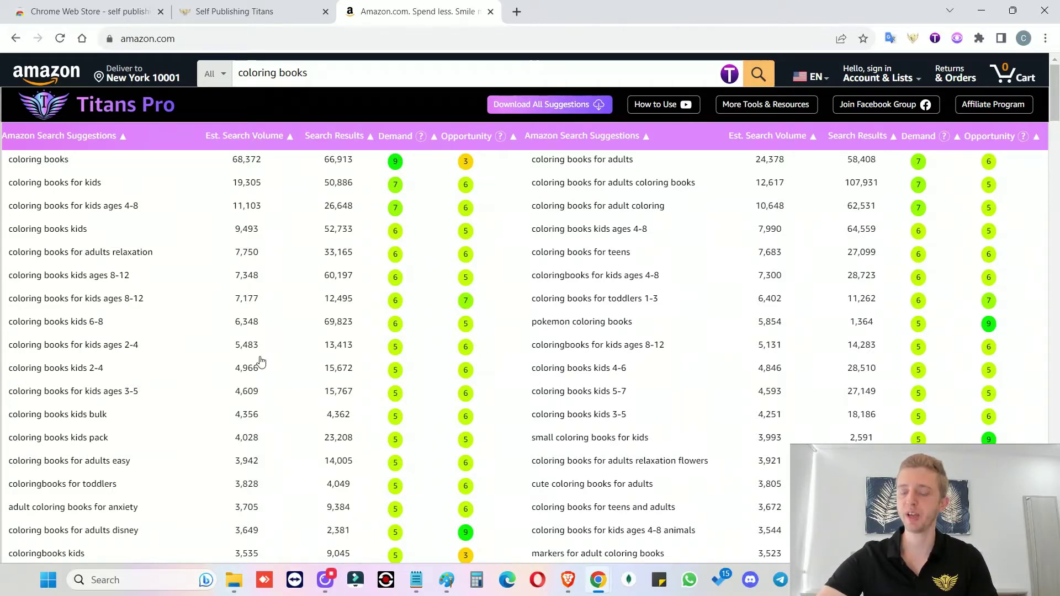
- Review the coloring books keyword rows in the Titans Pro table, ordered by Demand lowest first
scroll(262, 362, down, 3)
scroll(262, 362, up, 3)
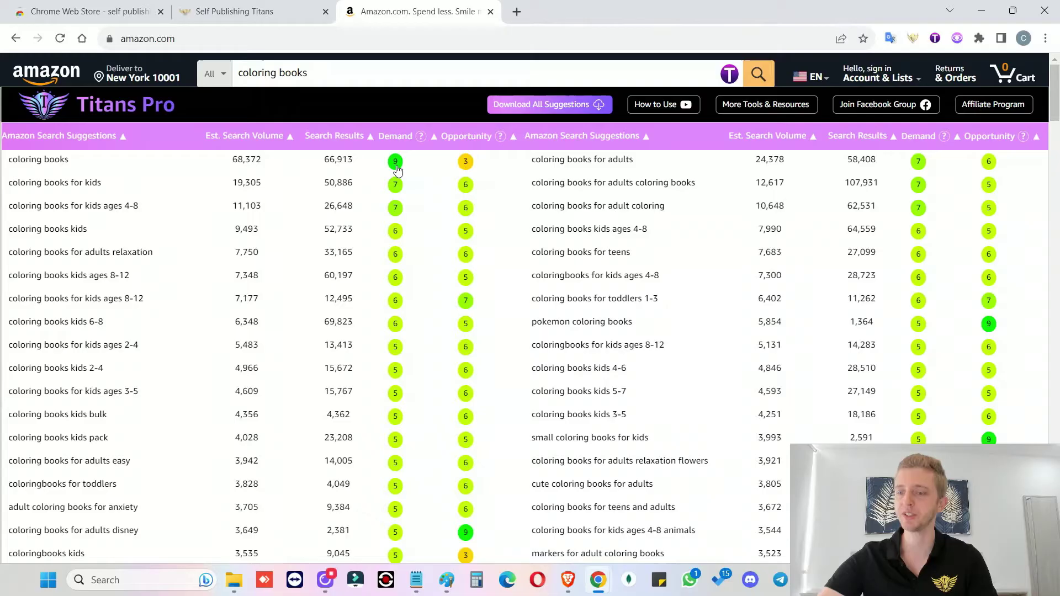
scroll(397, 165, down, 1)
scroll(400, 155, up, 1)
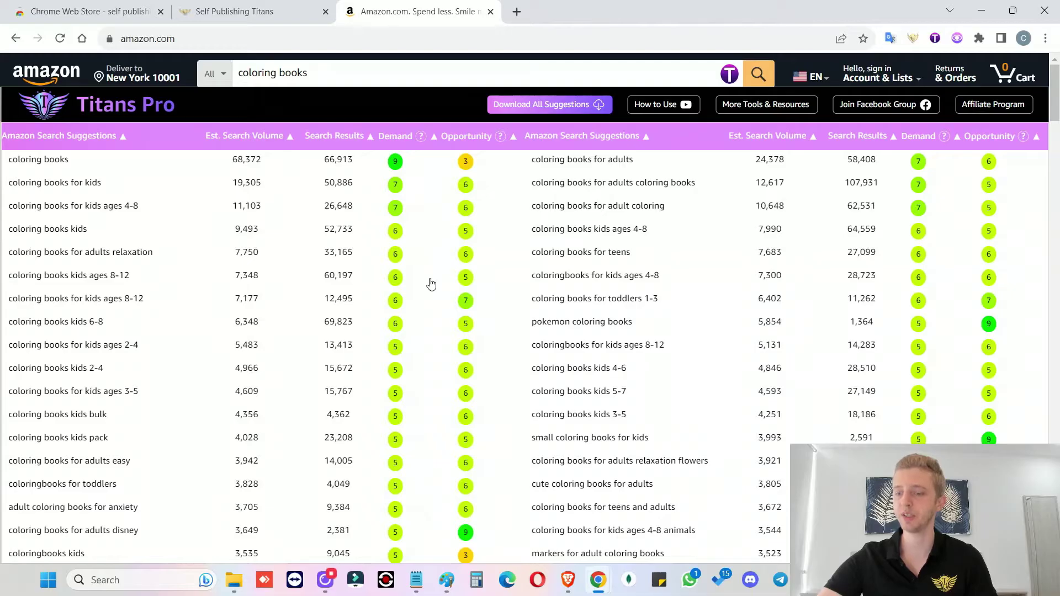
scroll(432, 284, down, 15)
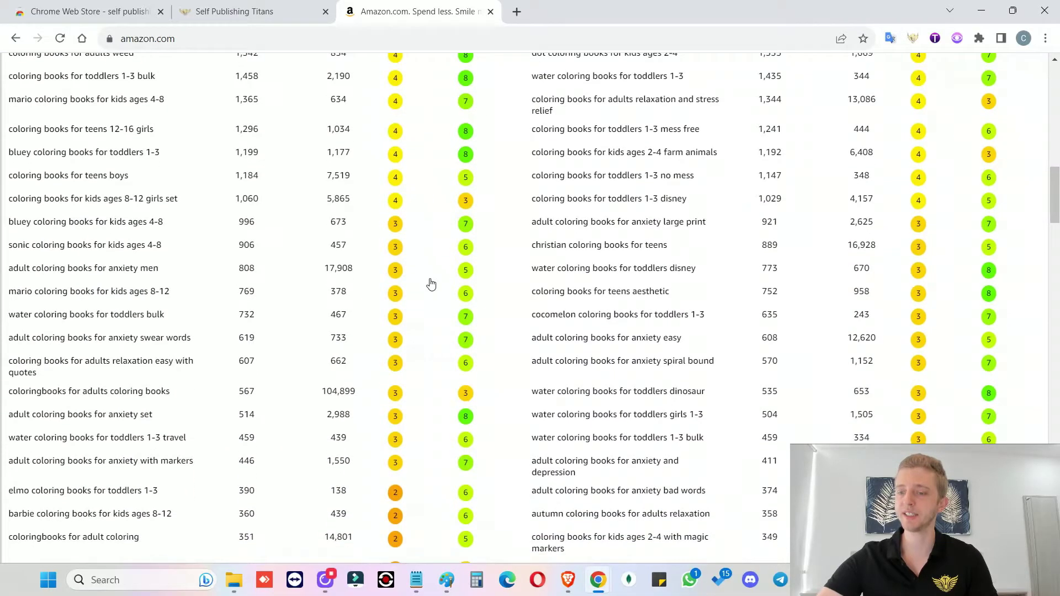
scroll(432, 284, down, 2)
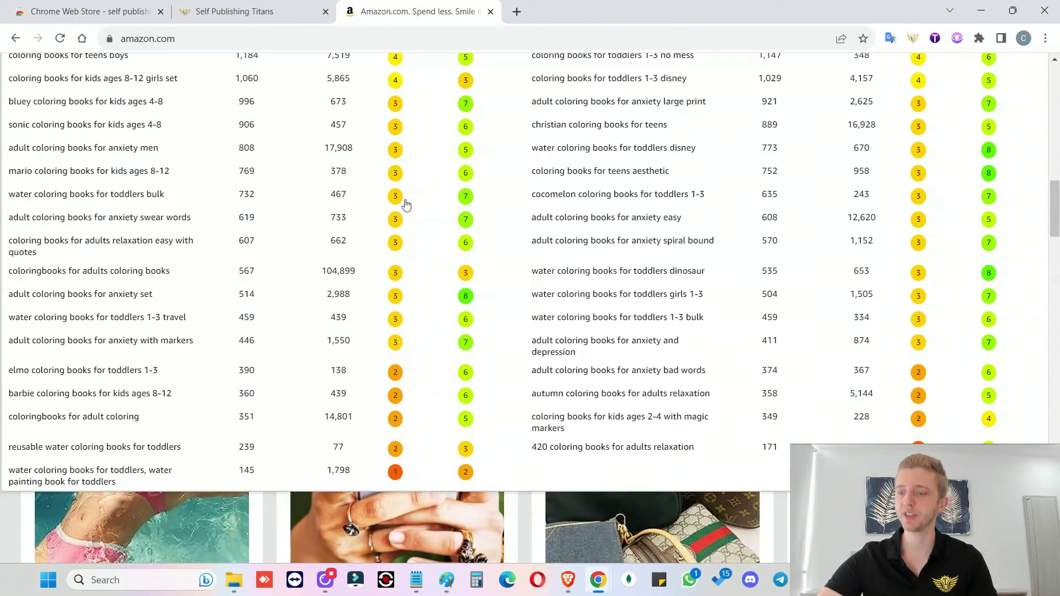
scroll(422, 124, up, 1)
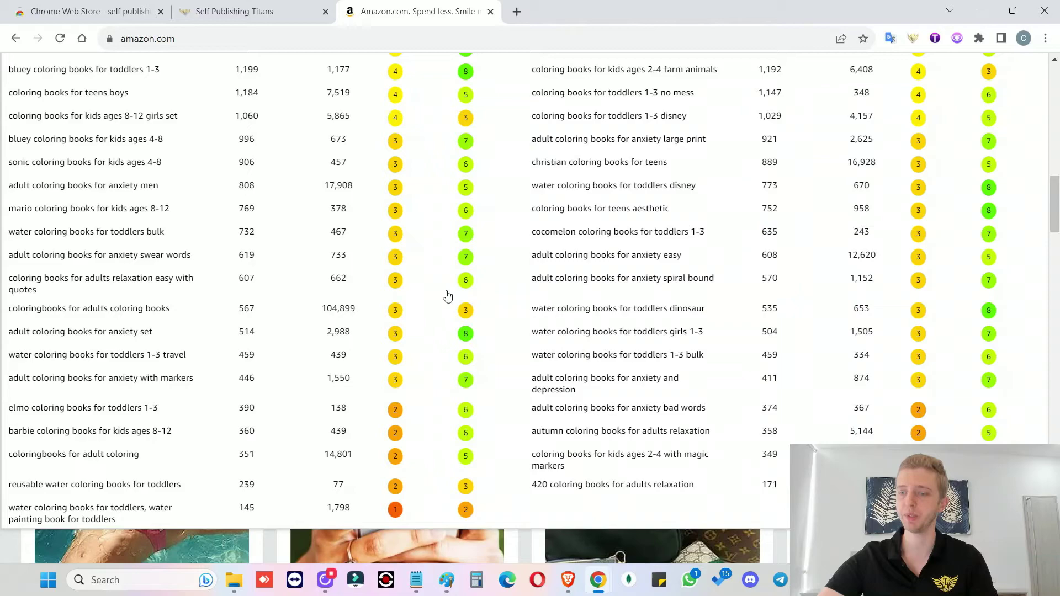
scroll(447, 297, up, 20)
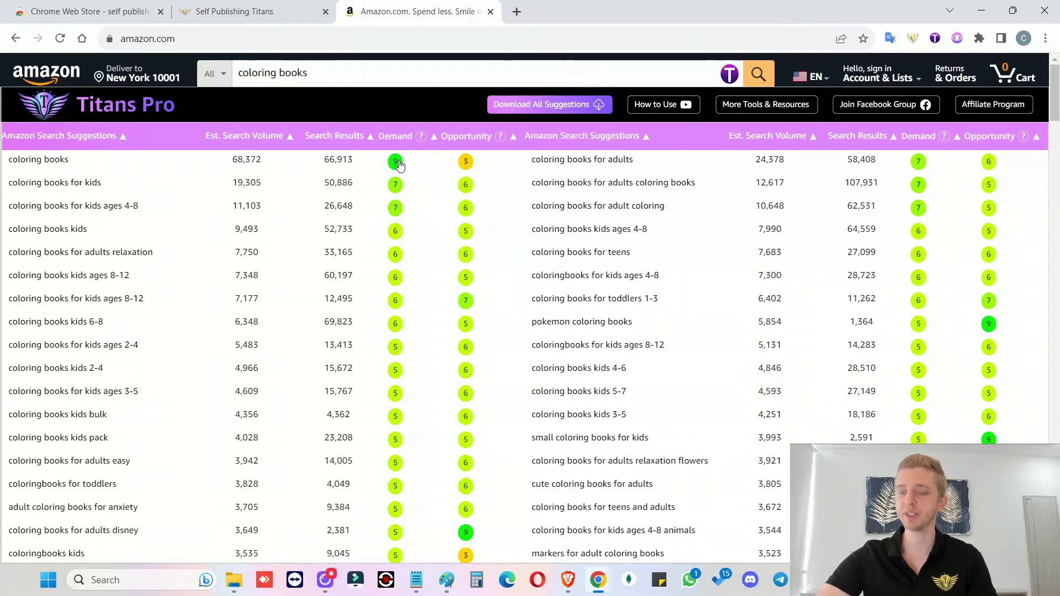
scroll(398, 164, down, 3)
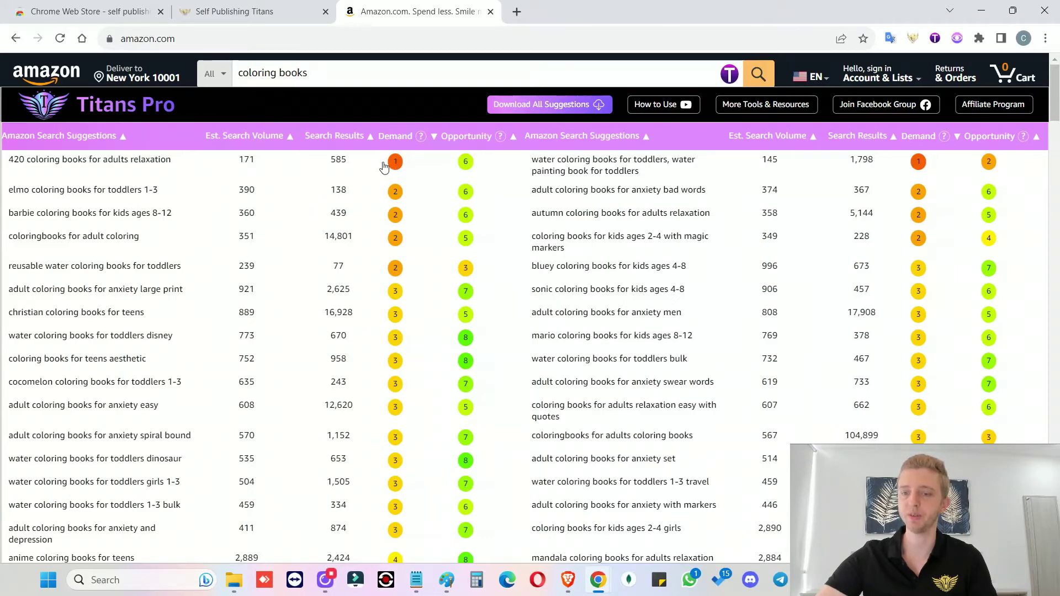
- Sort the keyword table by Opportunity, highest first, and review rows led by 'pokemon coloring books'
click(396, 163)
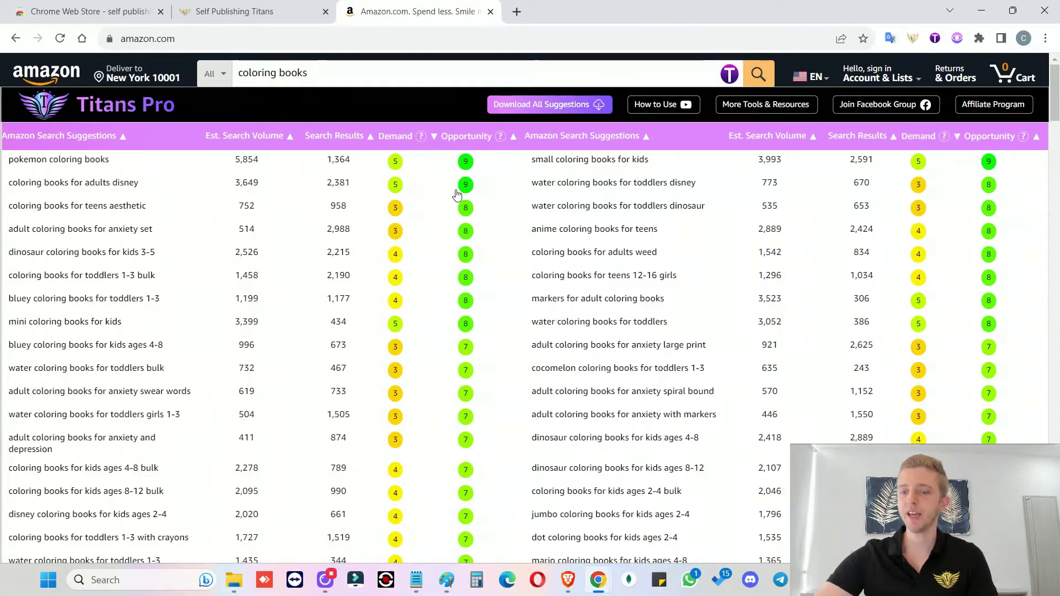
scroll(457, 194, down, 1)
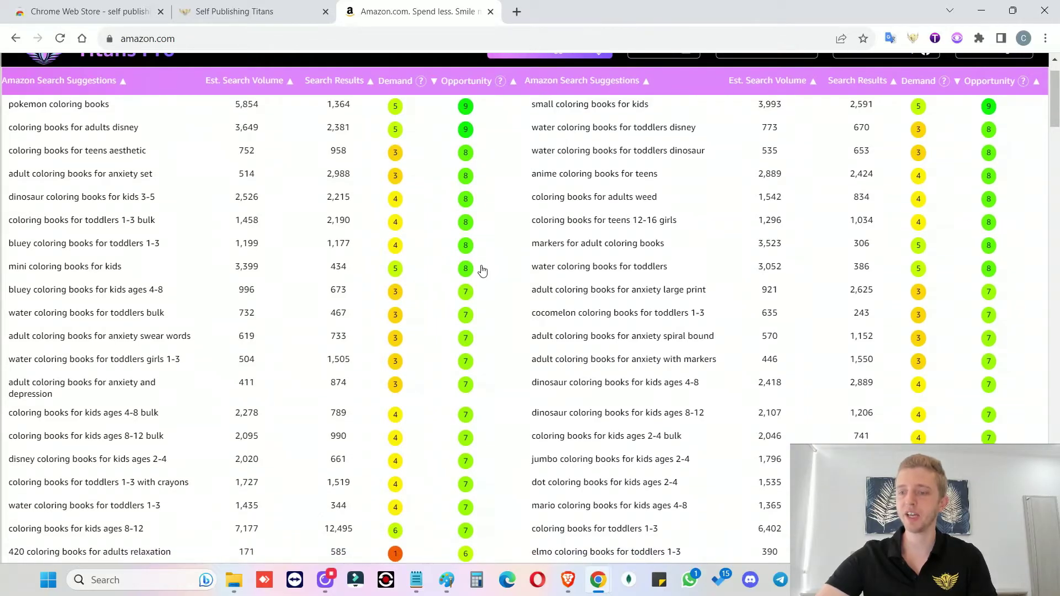
scroll(482, 270, down, 5)
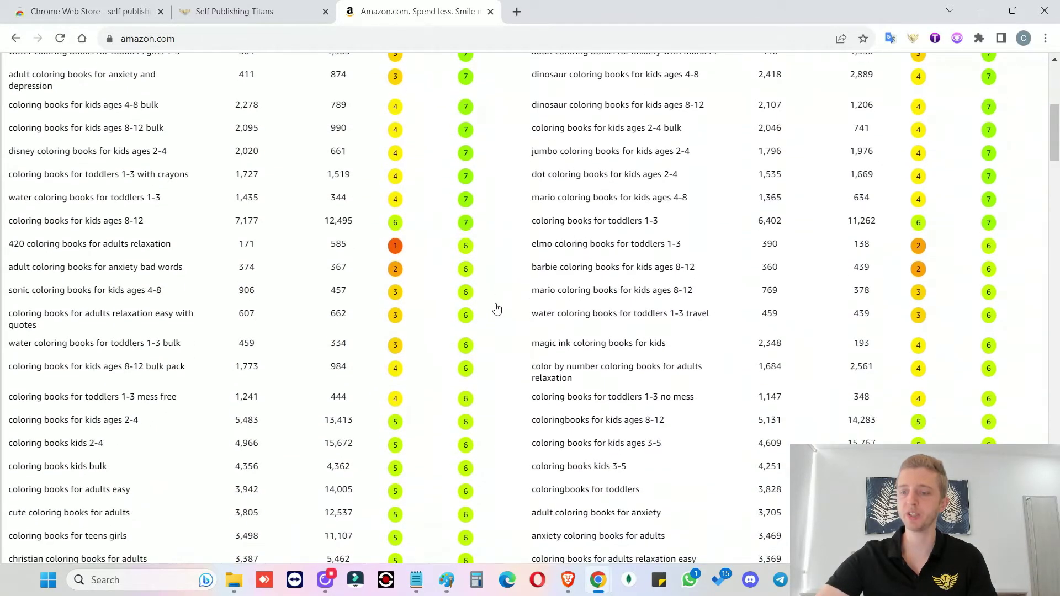
scroll(490, 331, up, 6)
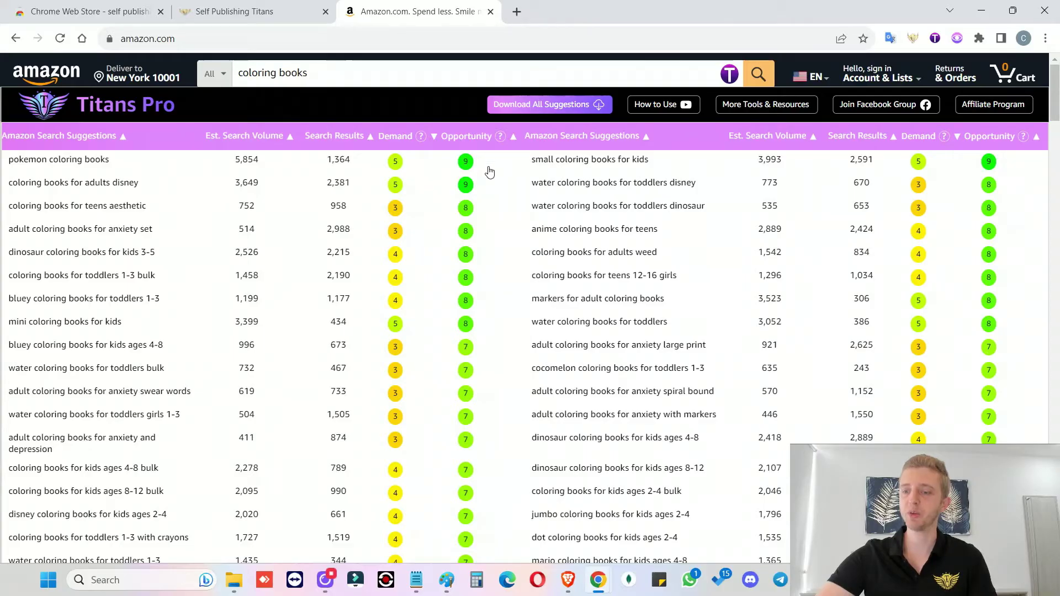
- View the explanations of the Demand and Opportunity scores in the Titans Pro table
click(421, 138)
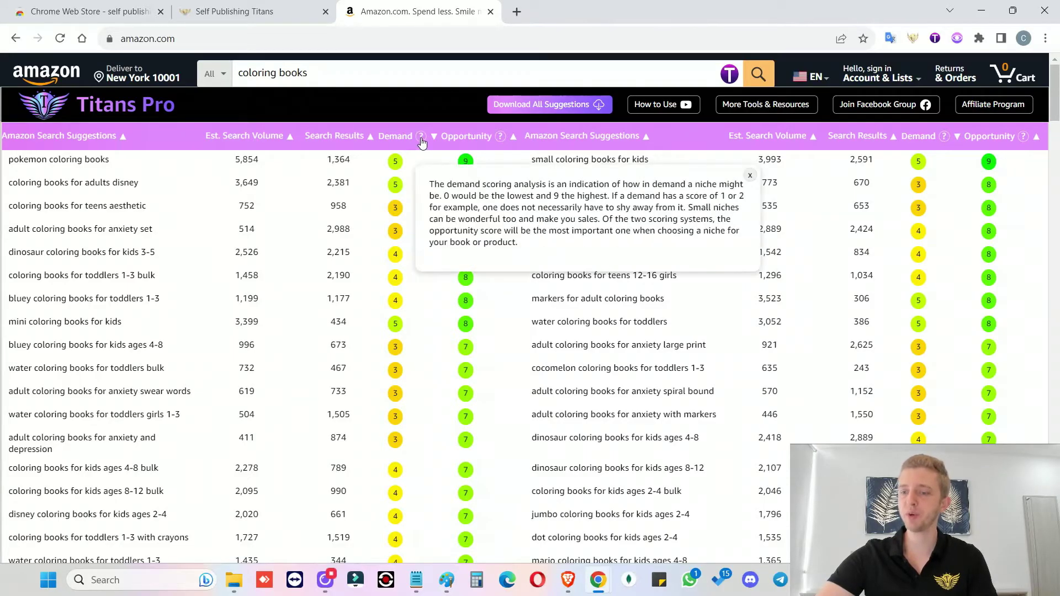
click(500, 137)
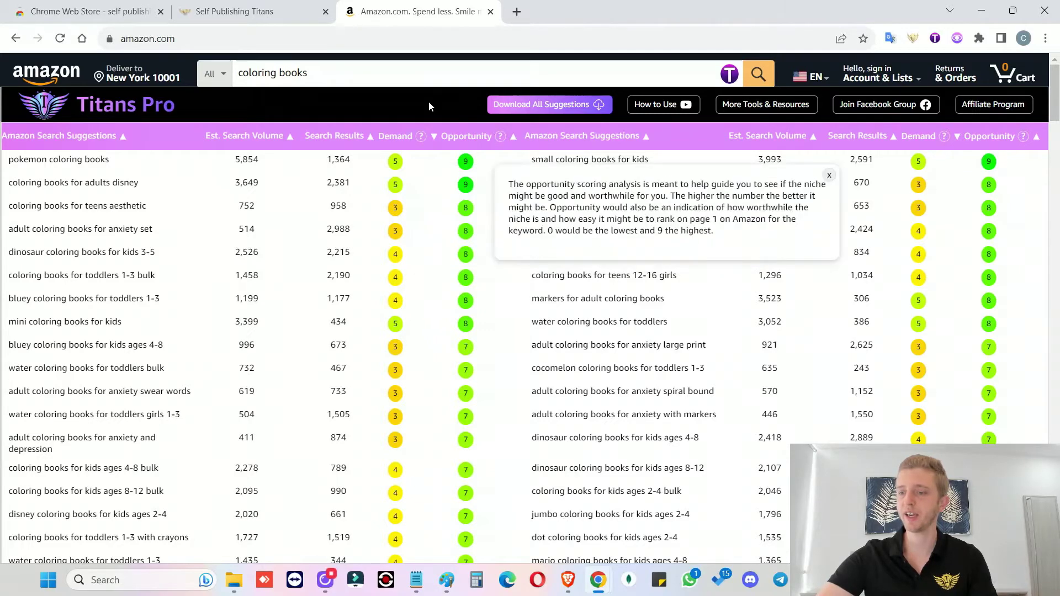
click(513, 138)
- Re-sort the table by Search Results, then by Est. Search Volume lowest first
click(513, 138)
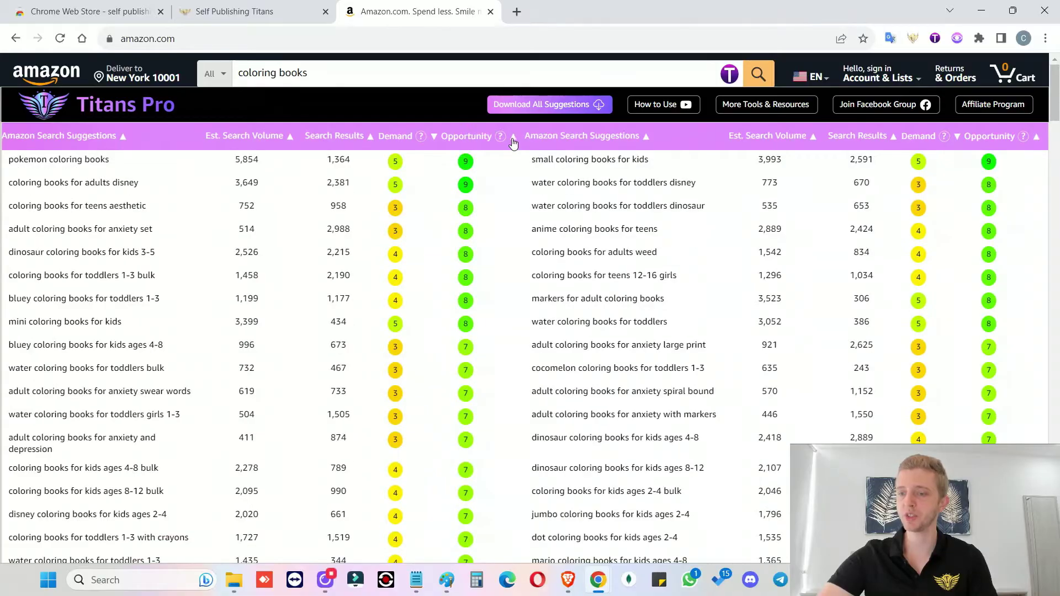
click(370, 138)
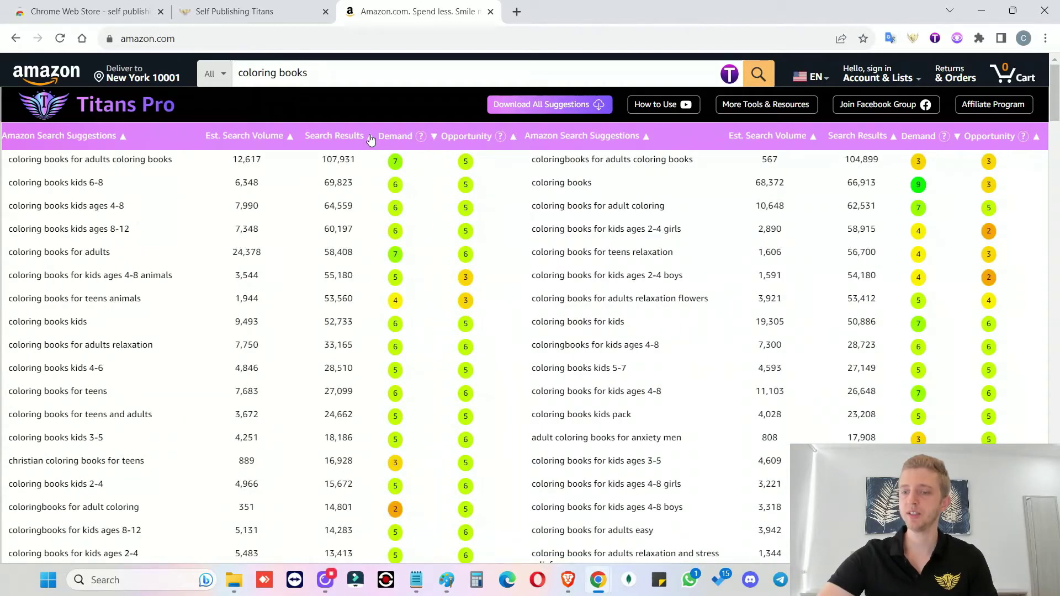
click(290, 137)
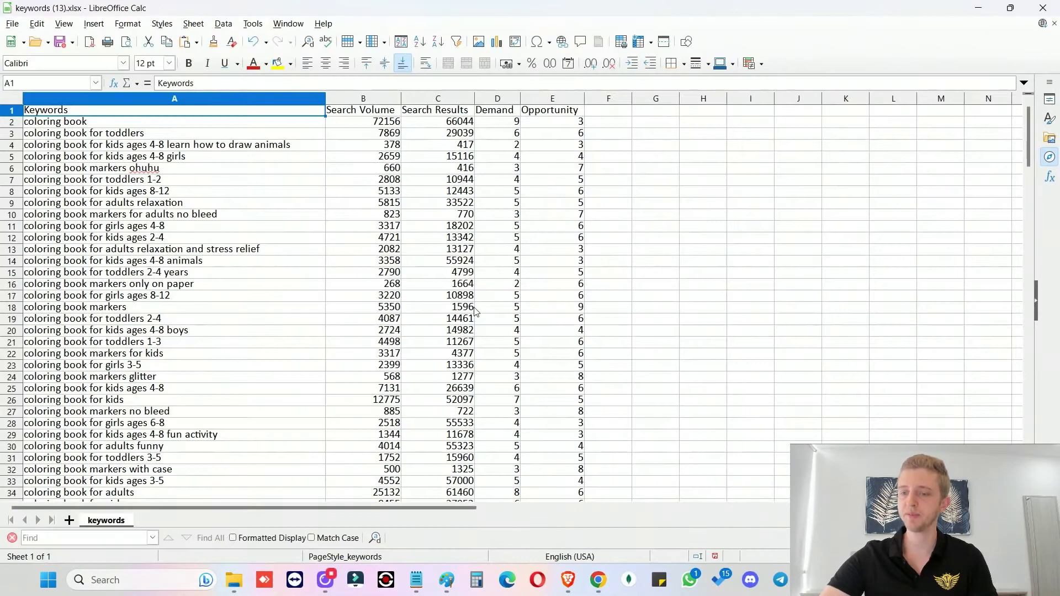
- Open keywords (13).xlsx in Calc and mark the Search Volume, Results, Demand and Opportunity columns
click(370, 193)
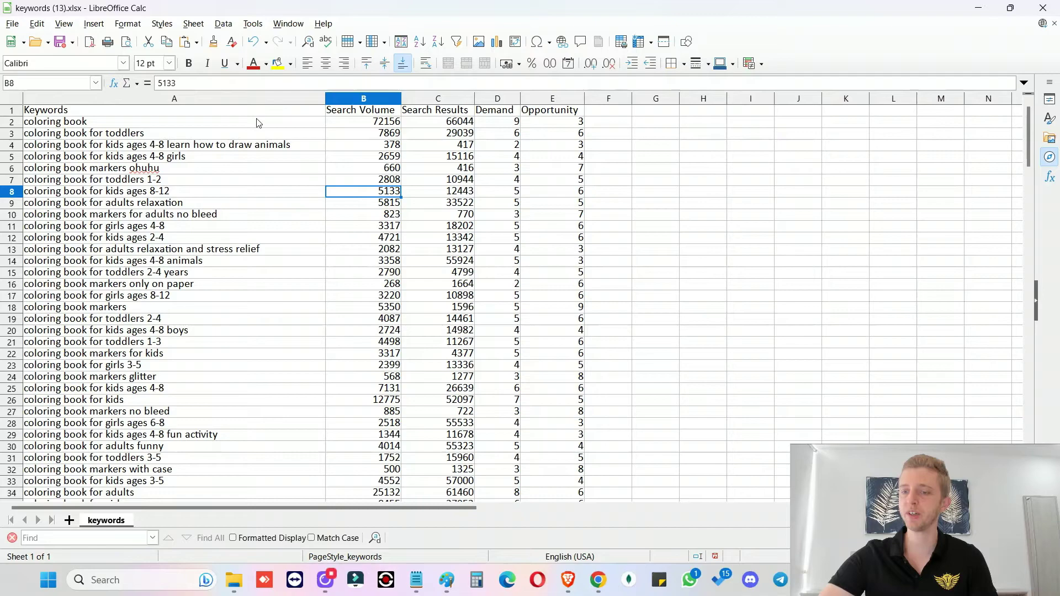
scroll(251, 219, down, 10)
scroll(259, 224, up, 10)
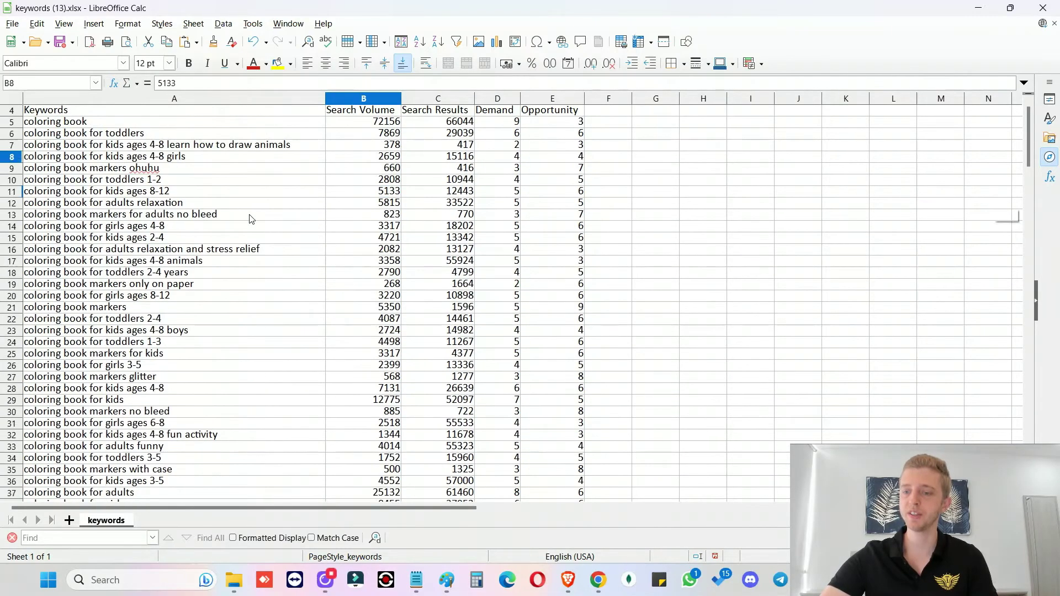
click(349, 115)
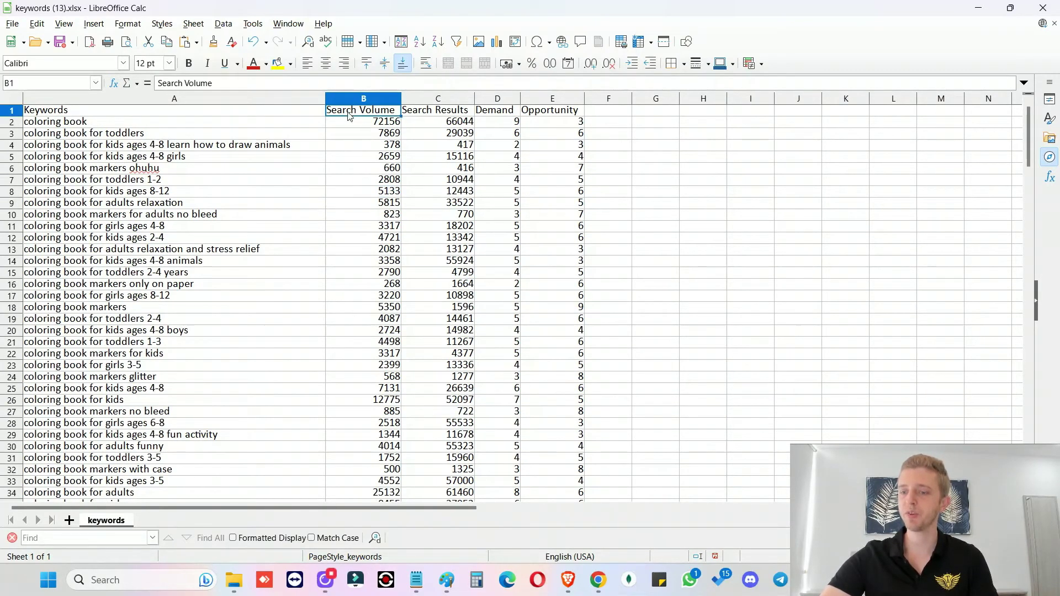
click(438, 116)
click(498, 115)
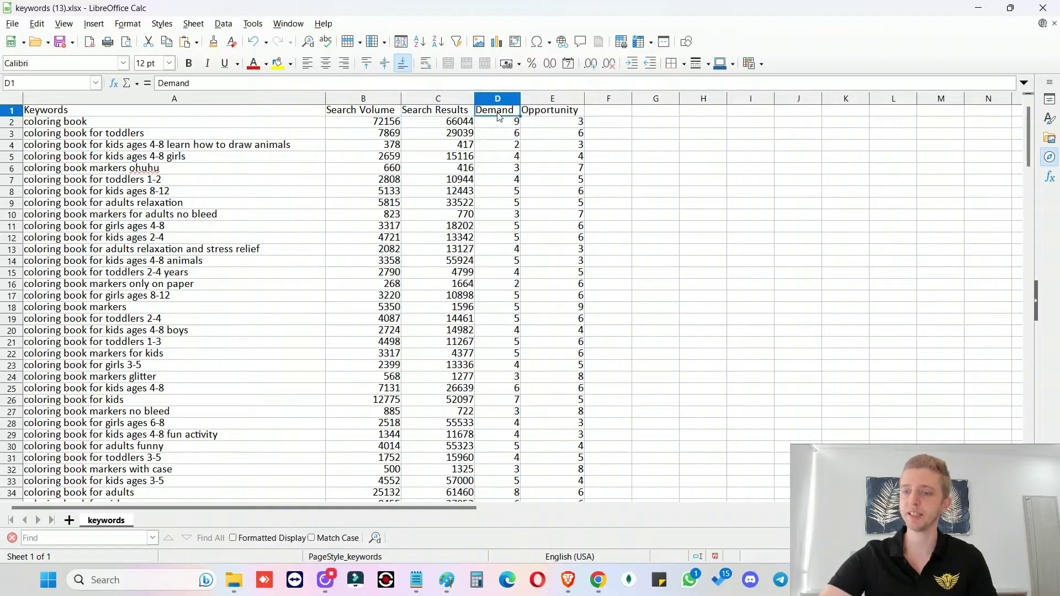
click(543, 113)
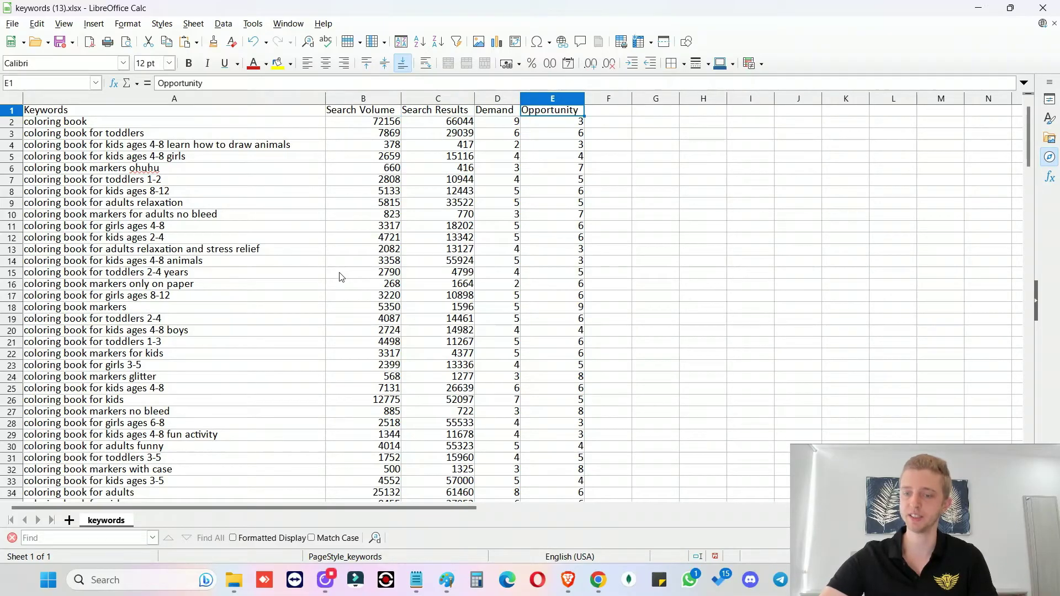
- Scroll to the end of the 181 keyword rows and mark the last keyword and A183
scroll(340, 277, down, 20)
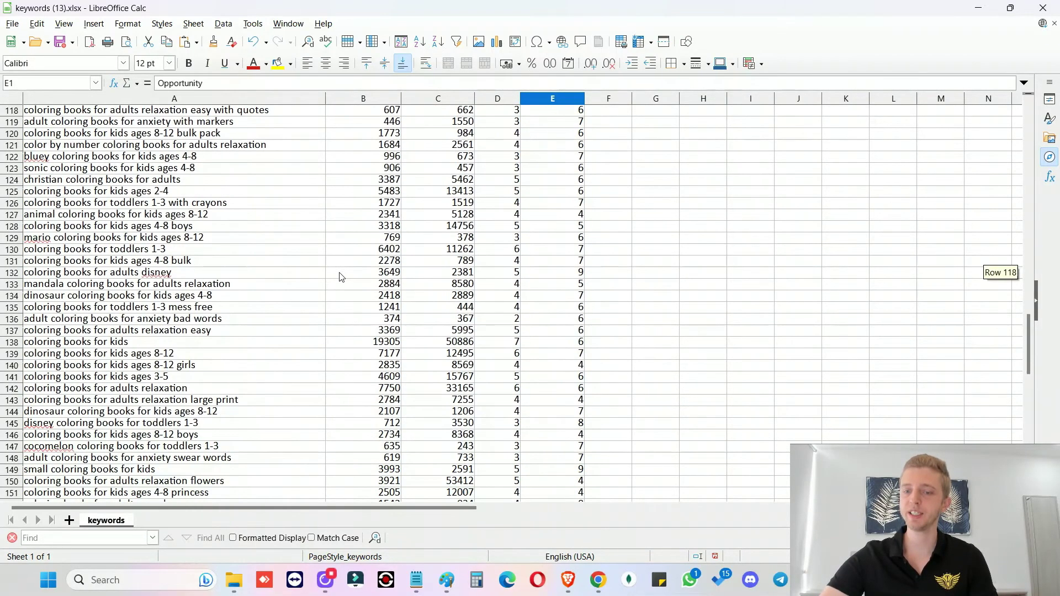
scroll(341, 278, down, 20)
scroll(341, 277, up, 11)
scroll(341, 277, down, 1)
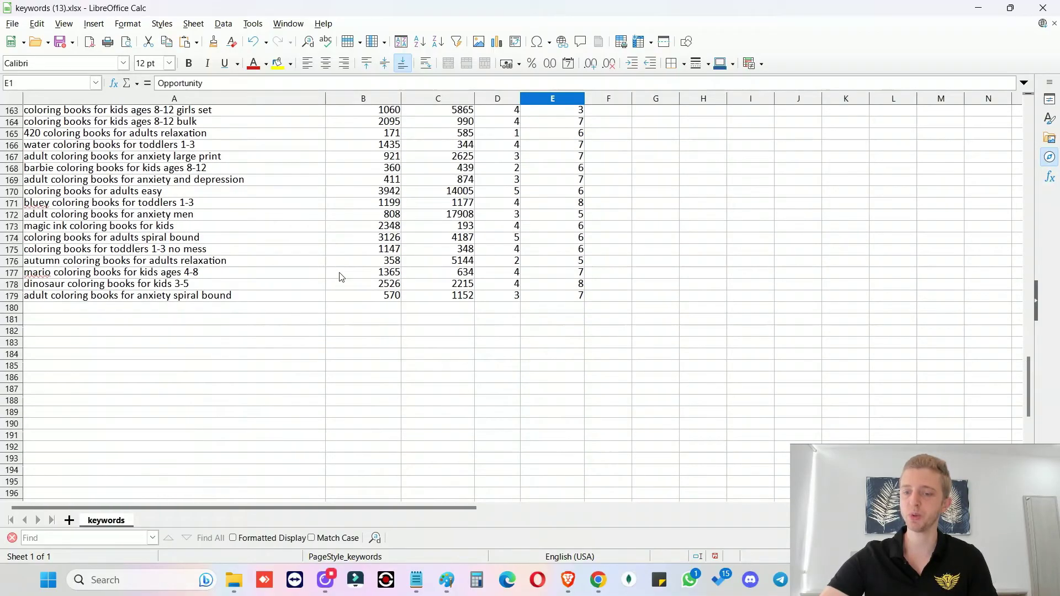
scroll(340, 277, down, 4)
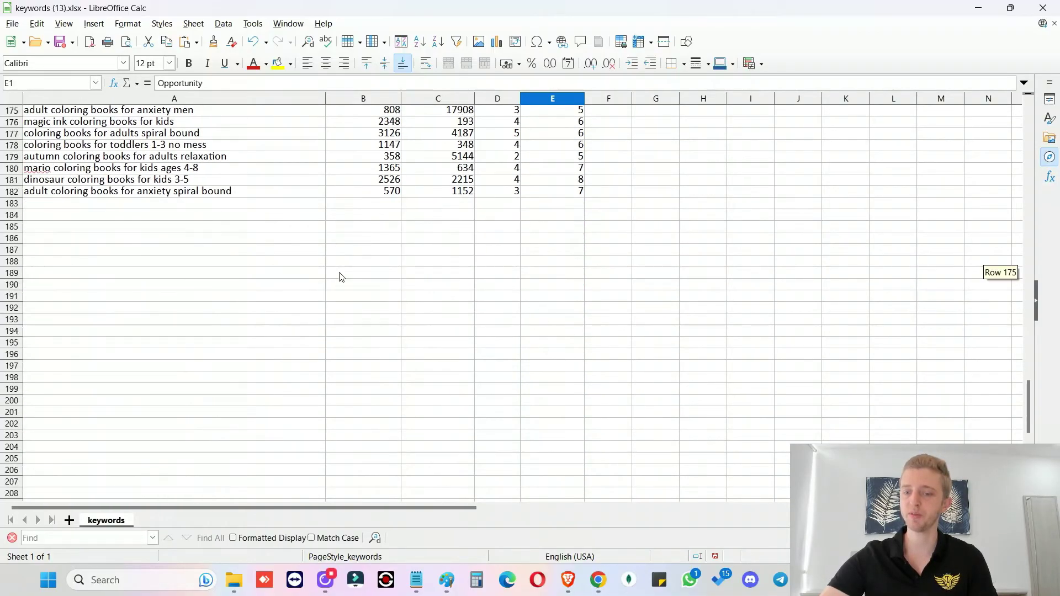
click(56, 196)
click(66, 207)
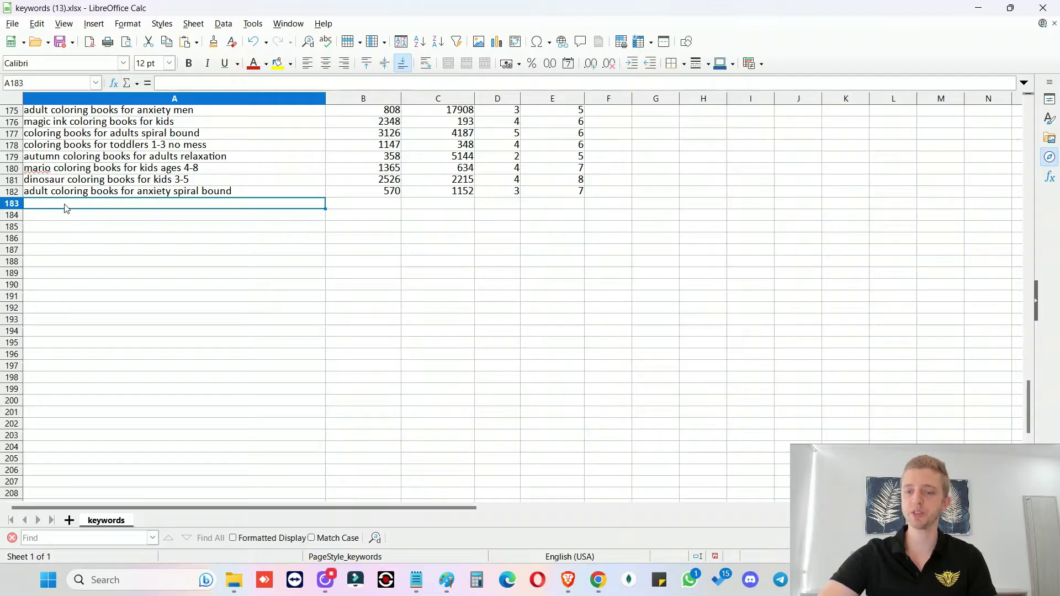
key(alt+Tab)
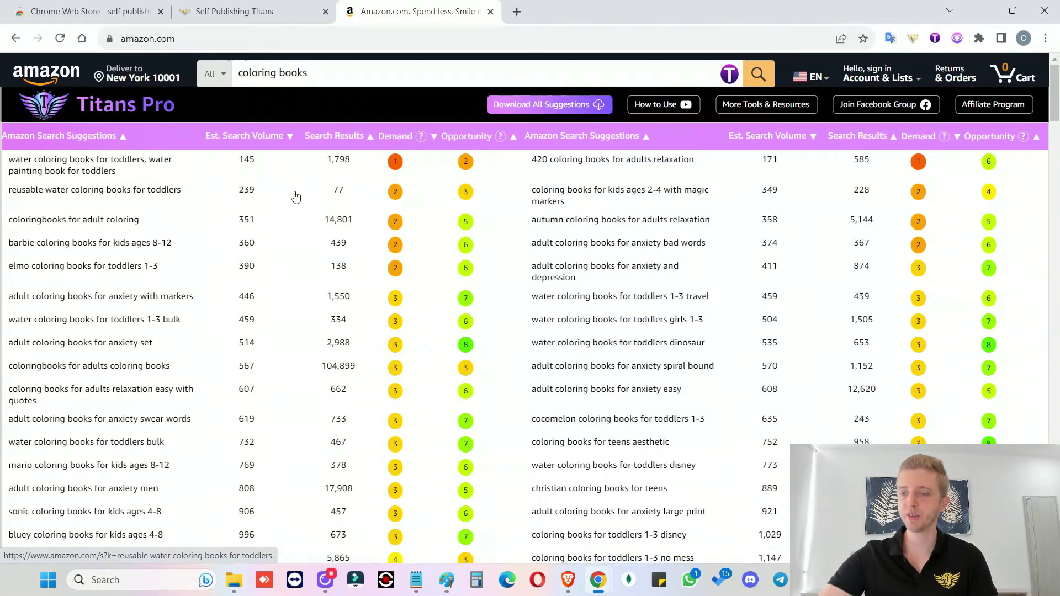
- Run the 'coloring books' Amazon search to show the Titans Quick View bar with 64,532 results
click(759, 76)
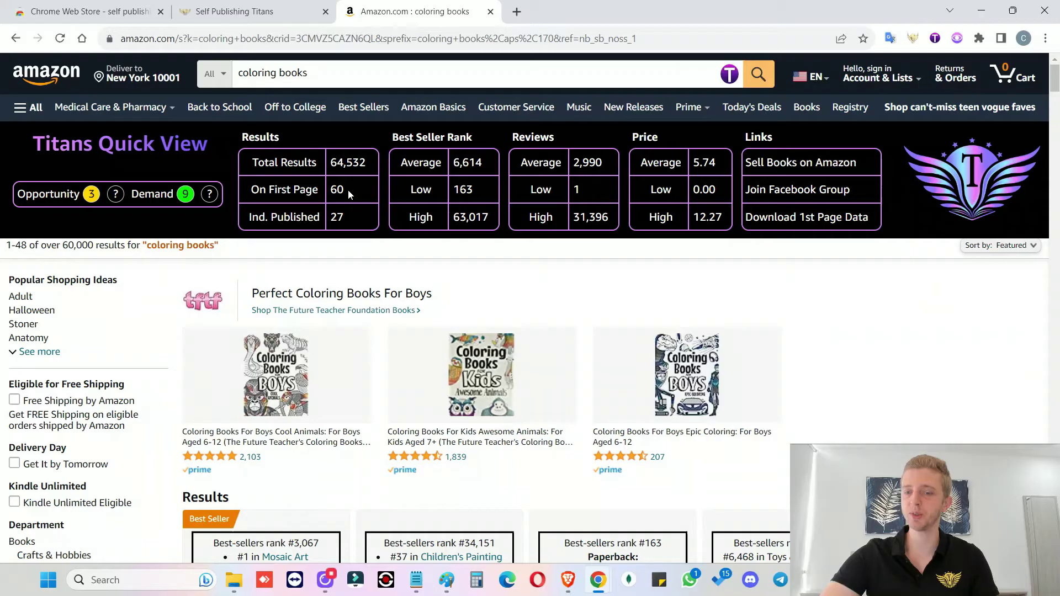
double_click(341, 218)
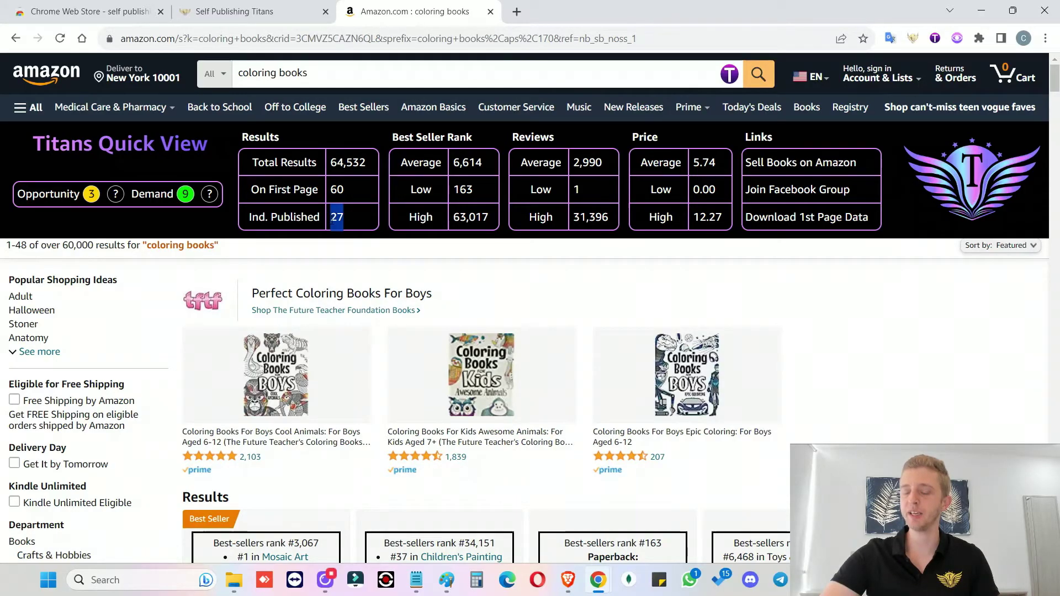
click(332, 217)
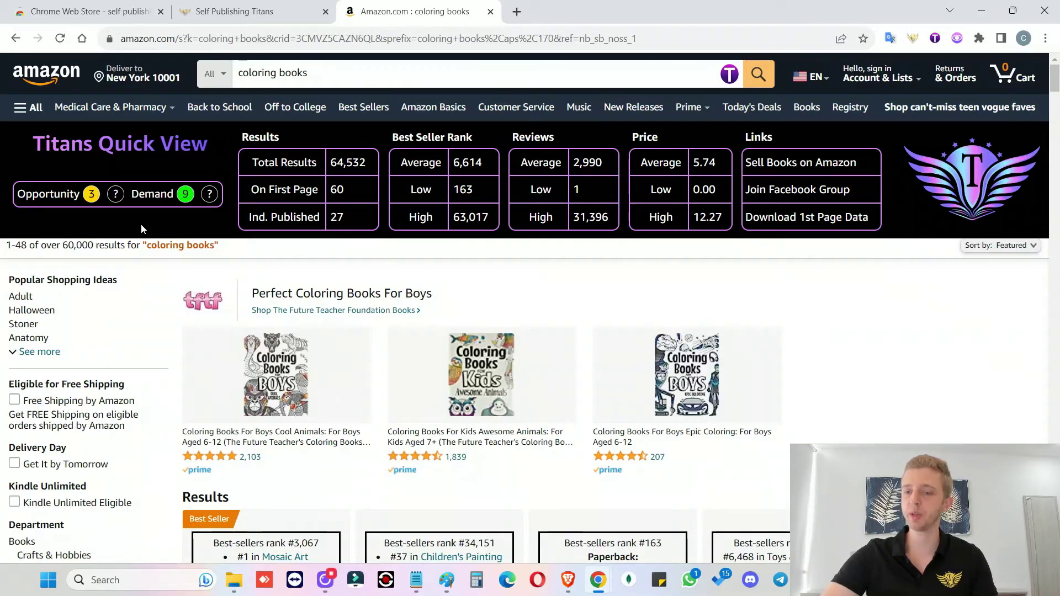
- Highlight the first book's best-sellers rank and publication date in the Quick View results
scroll(141, 226, down, 4)
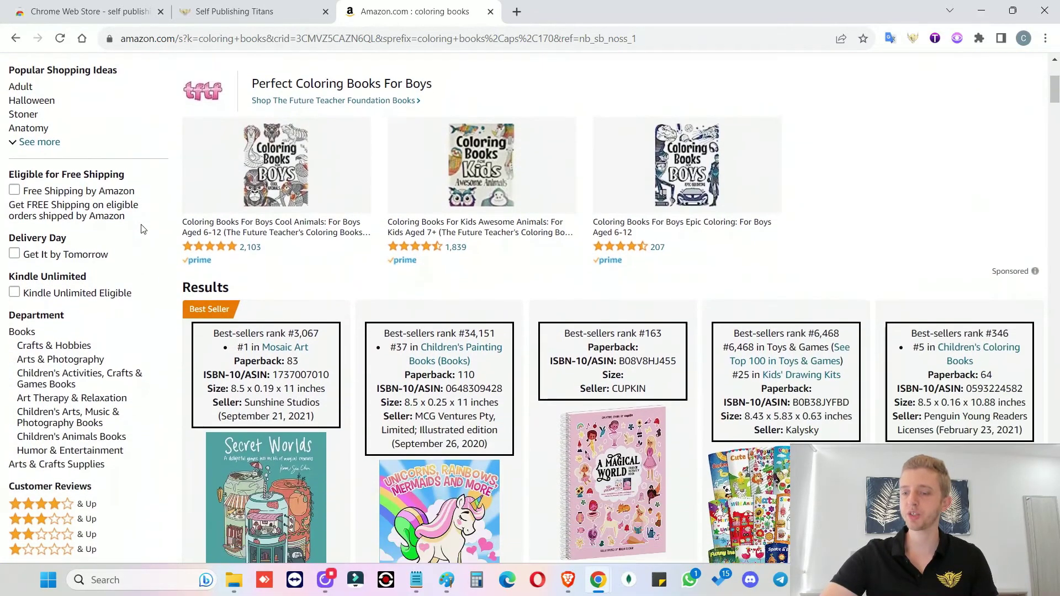
scroll(142, 229, down, 3)
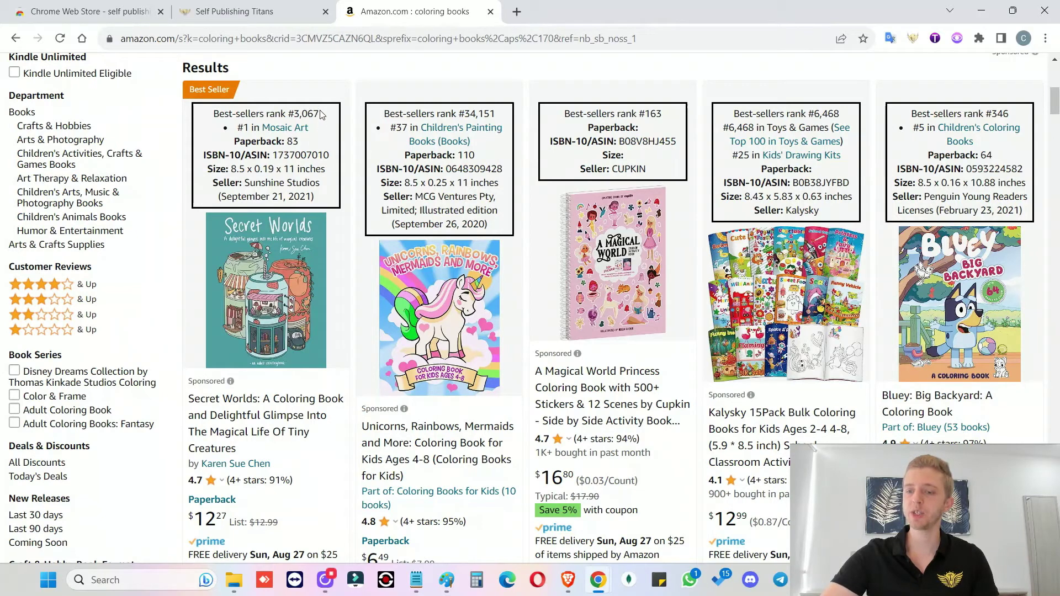
mouse_move(319, 113)
mouse_down()
mouse_move(289, 114)
mouse_move(312, 130)
mouse_up()
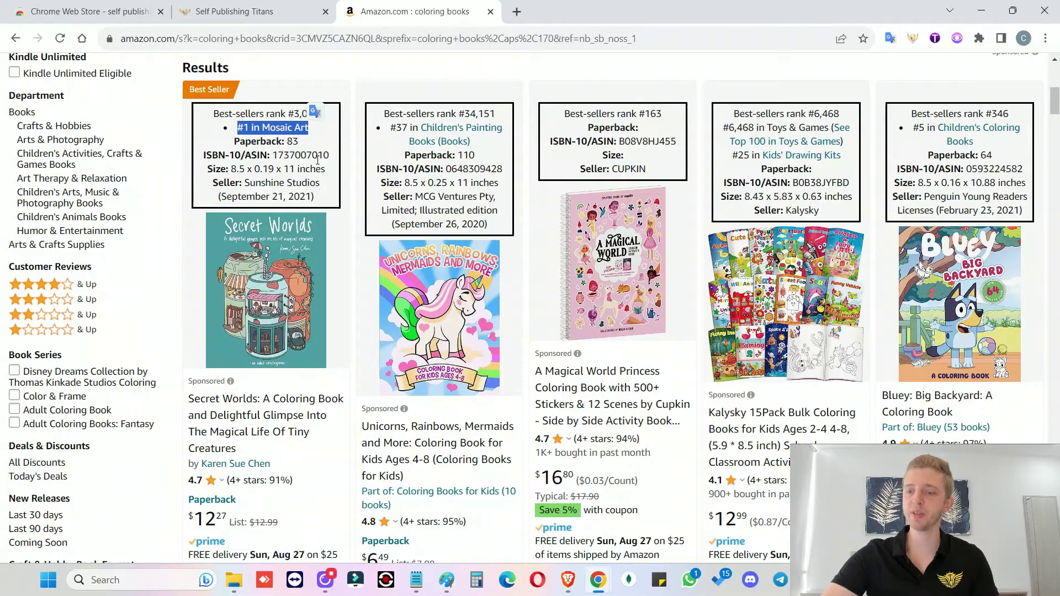
click(315, 110)
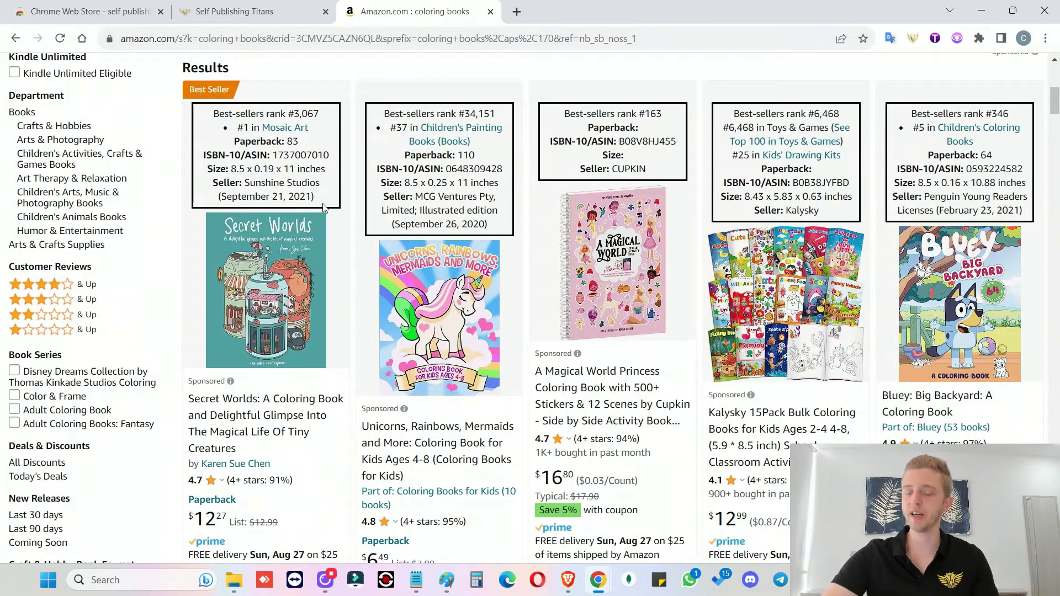
drag(323, 200, 217, 199)
click(248, 199)
- Bring up the Titans Pro pricing page listing Free at $0/month and Lifetime at $97
scroll(364, 221, down, 8)
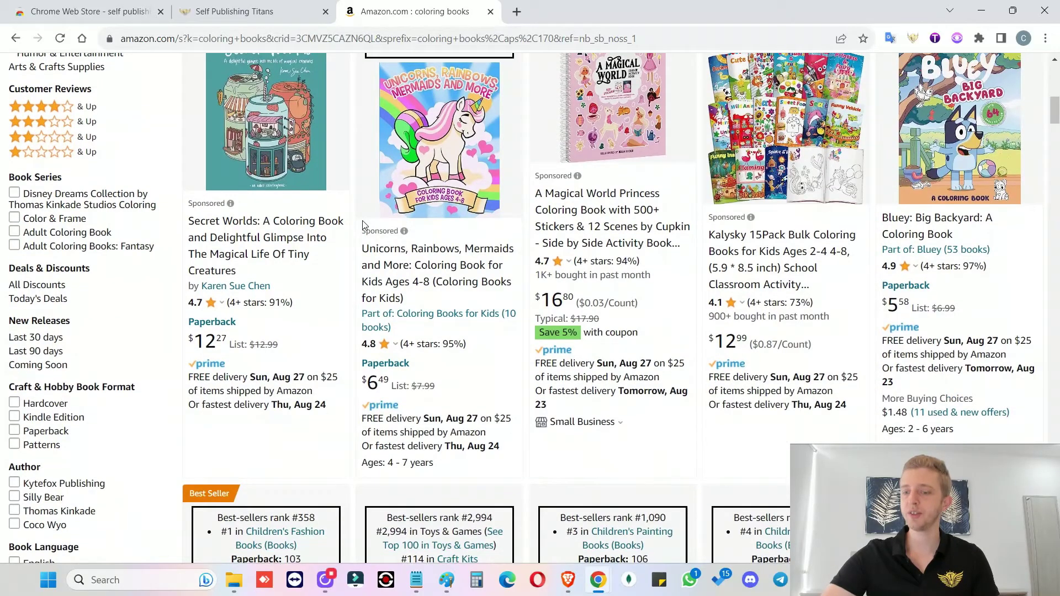
scroll(363, 221, down, 5)
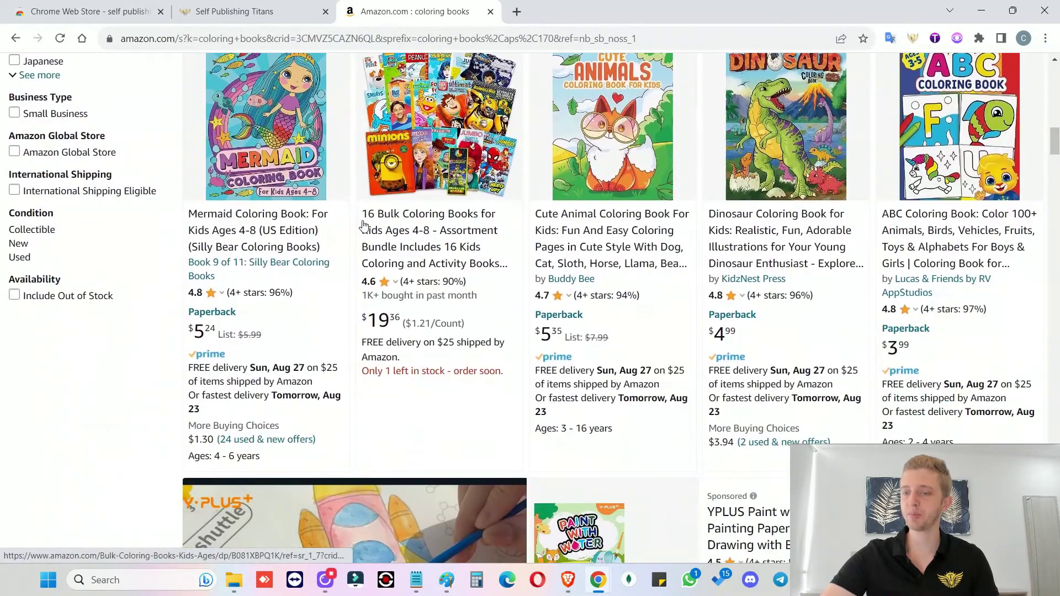
scroll(346, 266, up, 15)
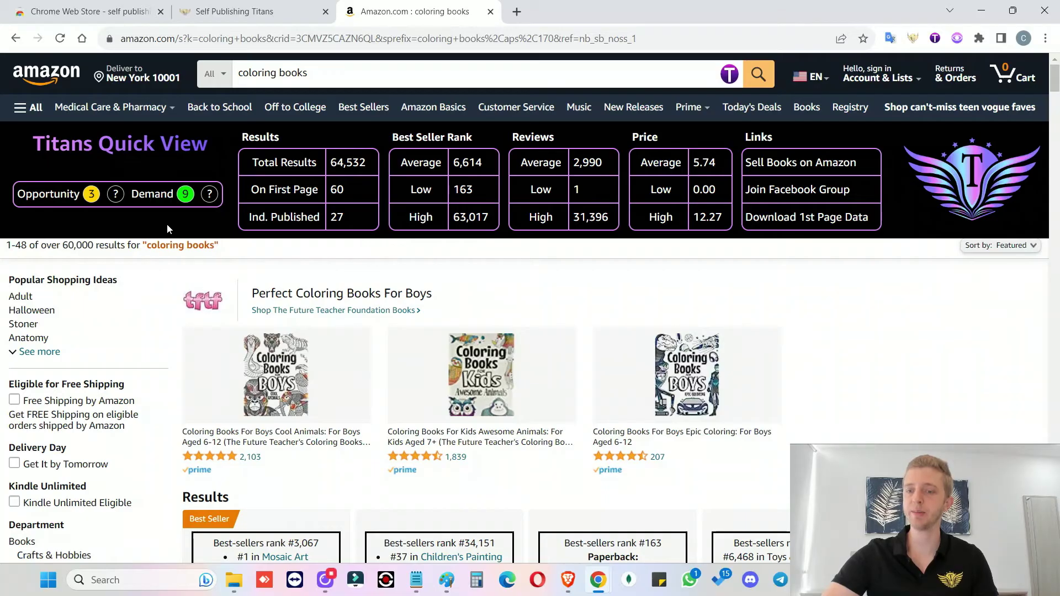
click(278, 4)
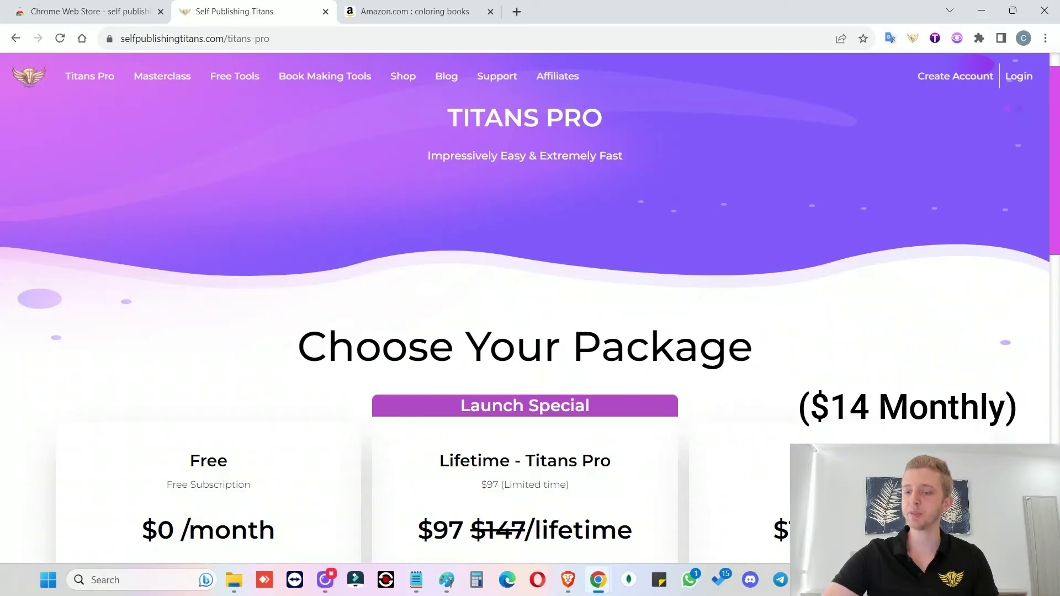
drag(422, 522, 628, 532)
click(628, 532)
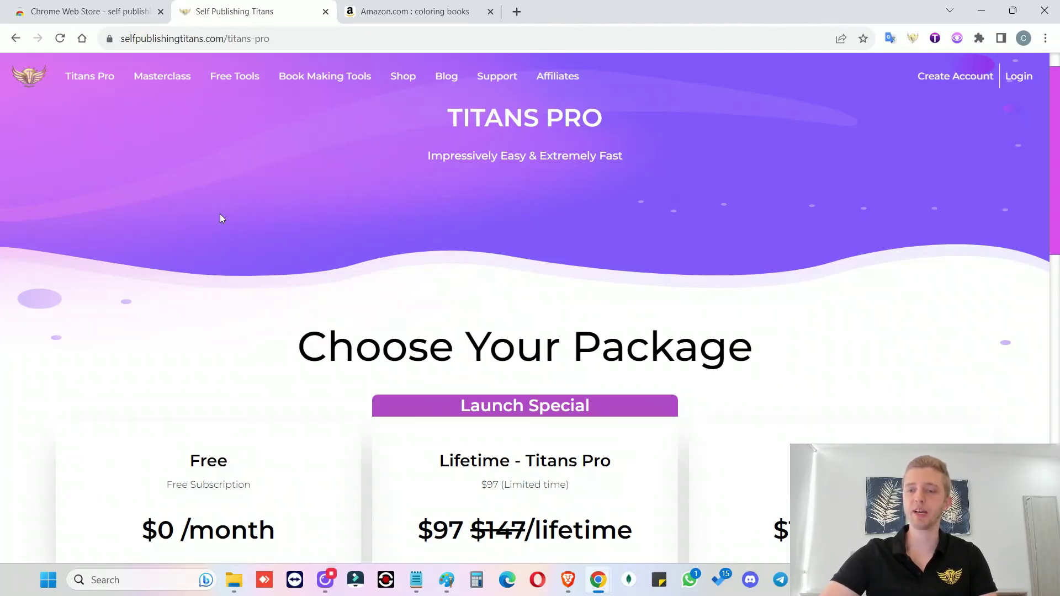
key(alt+Left)
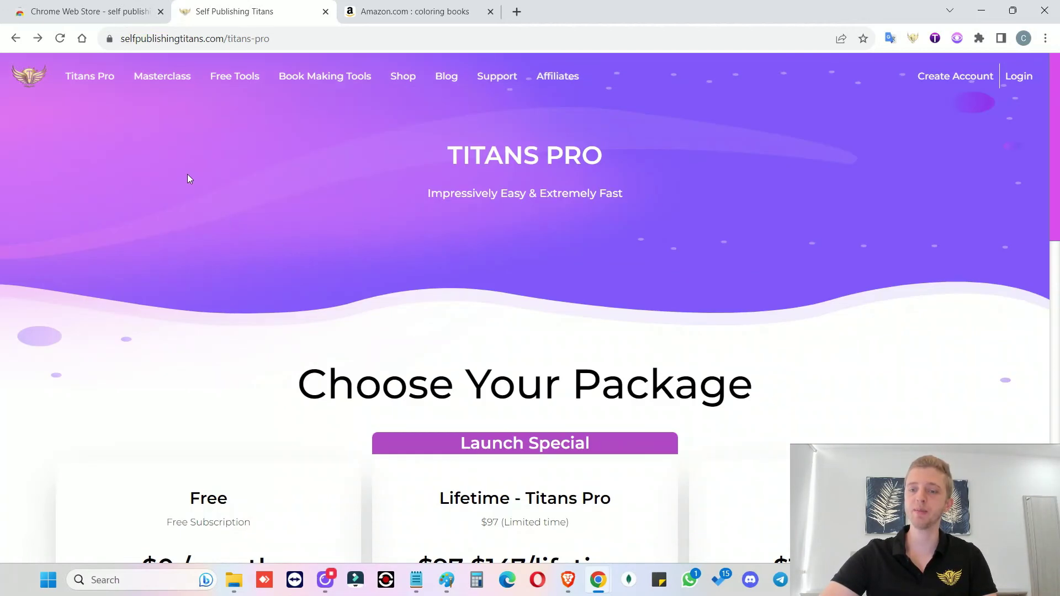
- Go to the Masterclass page showing its overview of 80+ videos and 100+ resources
click(162, 76)
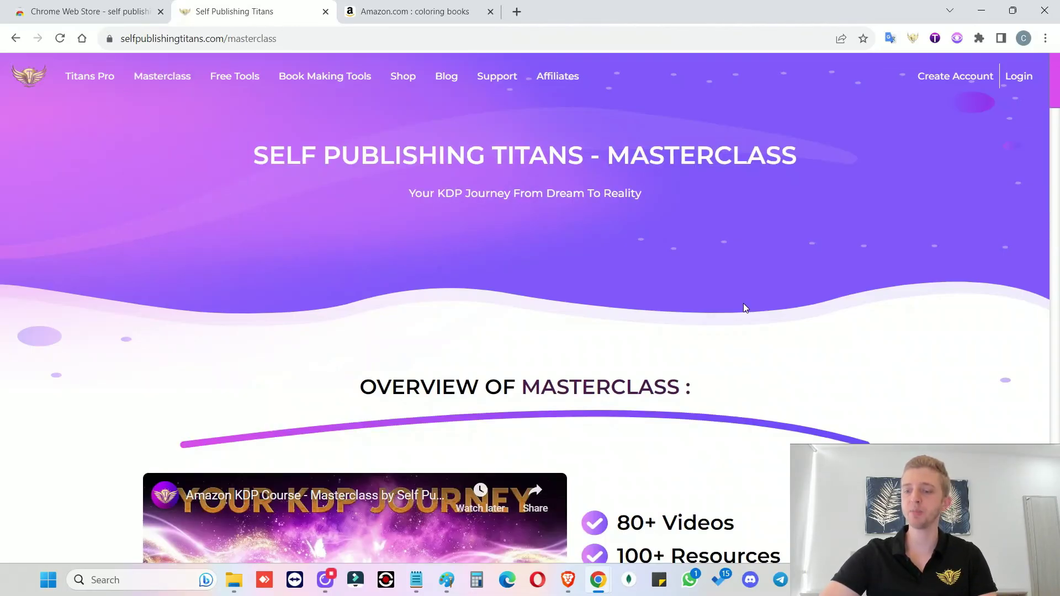